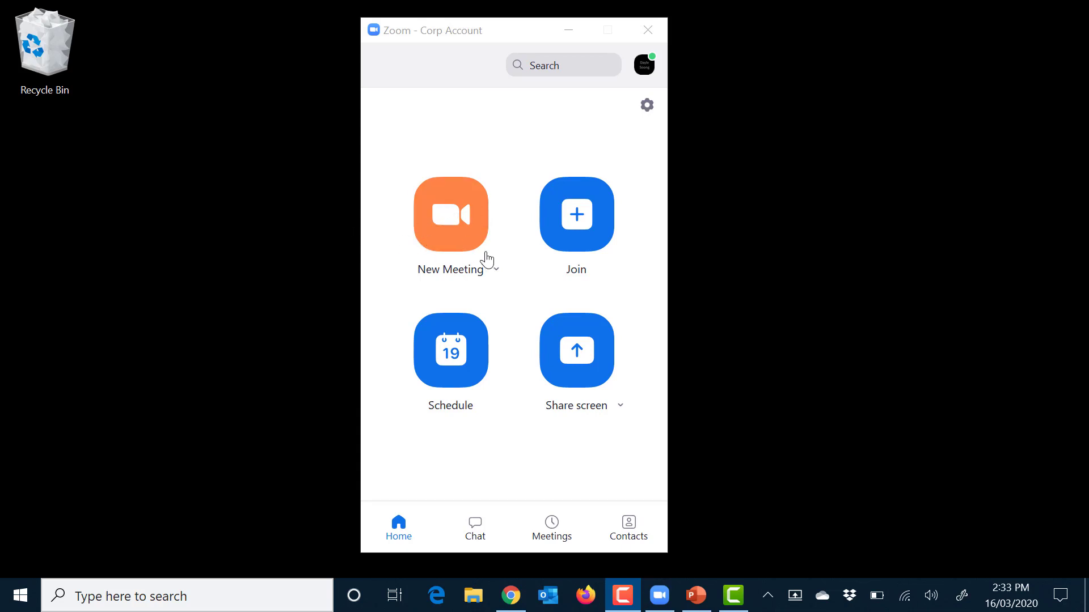
- Join the host's personal meeting room by its link name, with computer audio set to auto-join
click(585, 230)
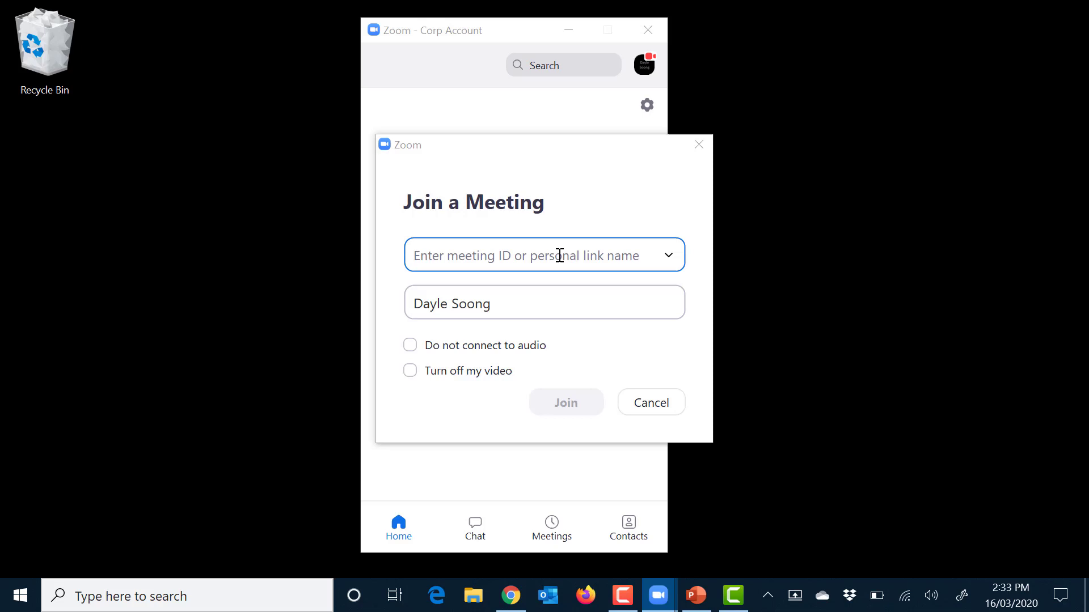
text(dayle.soong)
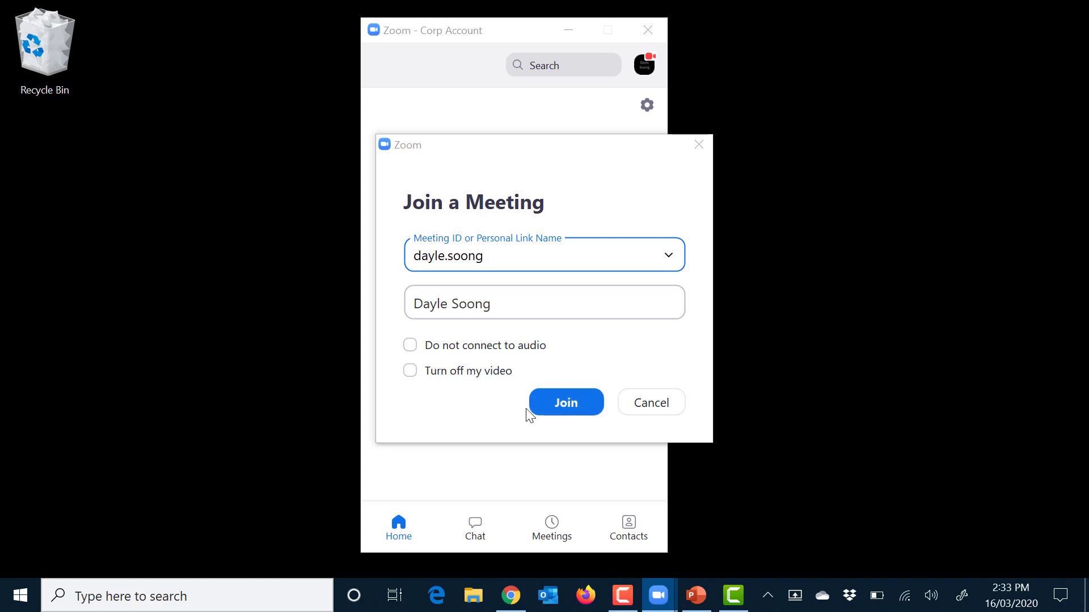
click(545, 404)
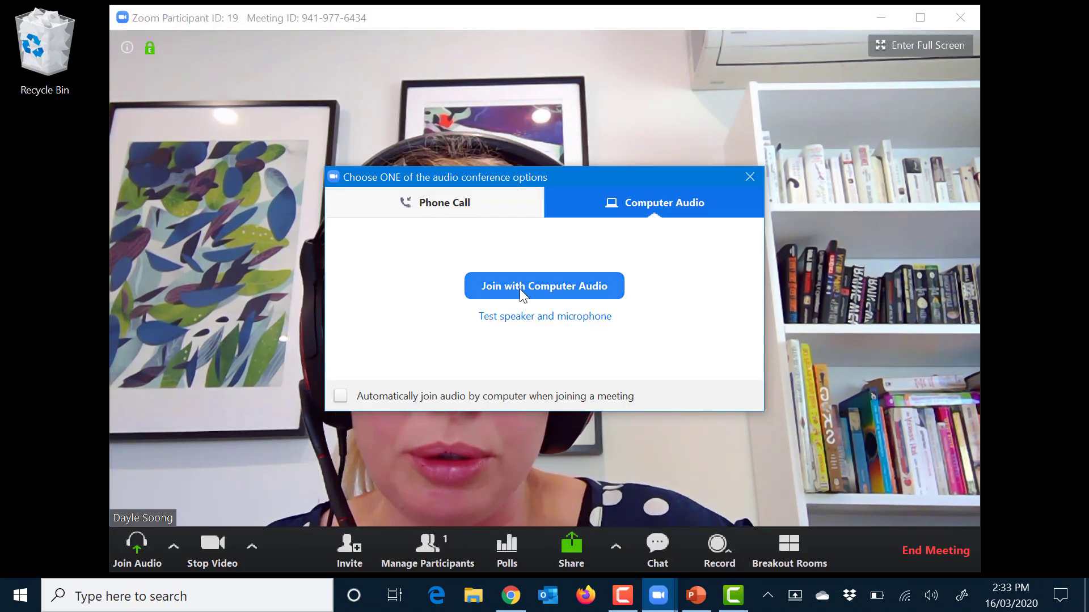
click(401, 399)
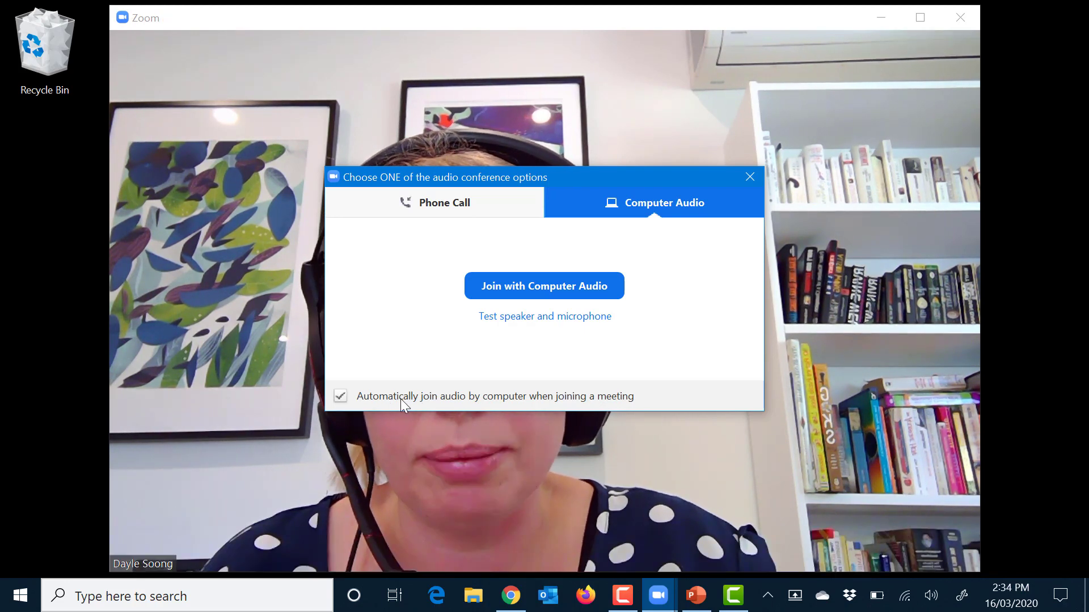
click(506, 295)
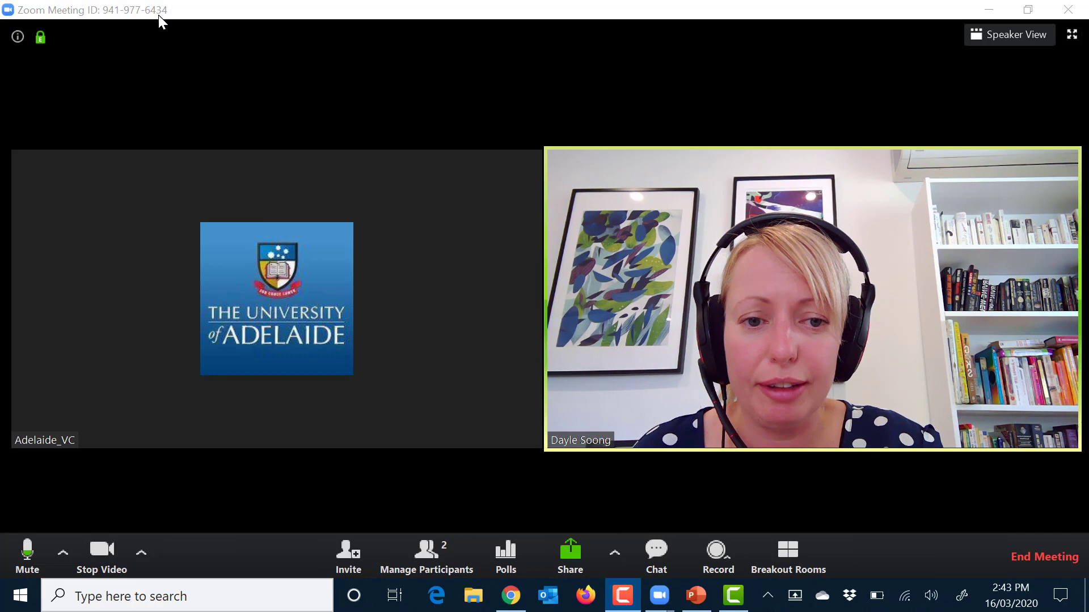
mouse_move(165, 13)
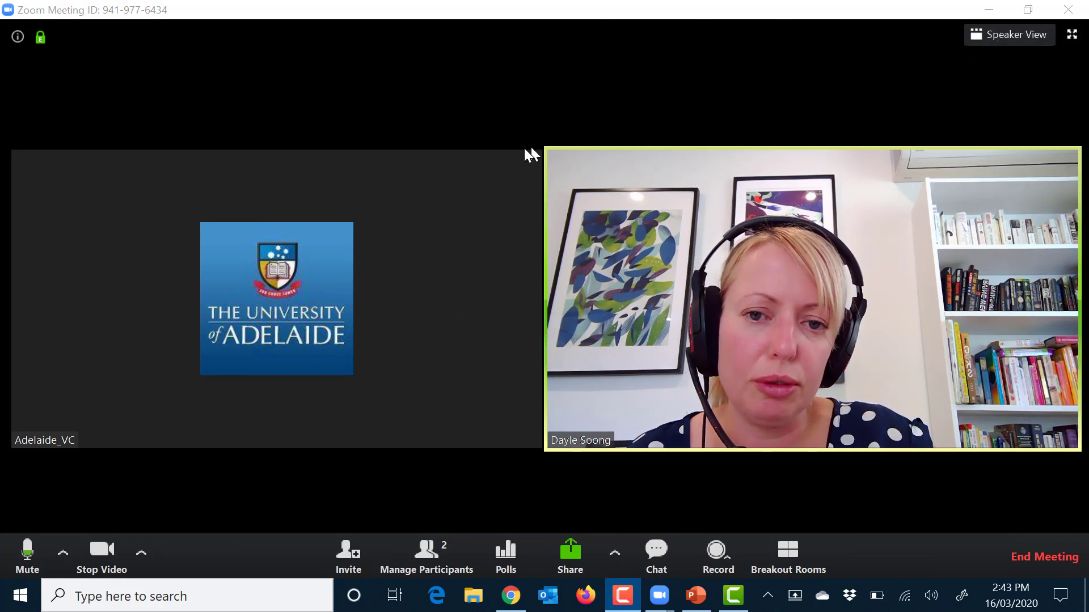
mouse_move(1048, 150)
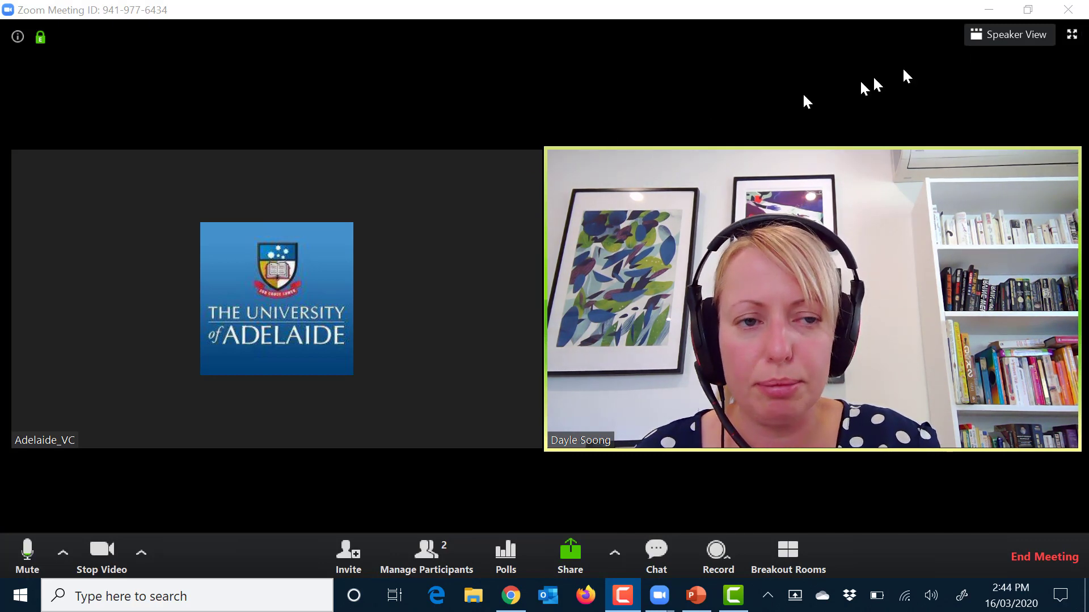
click(972, 39)
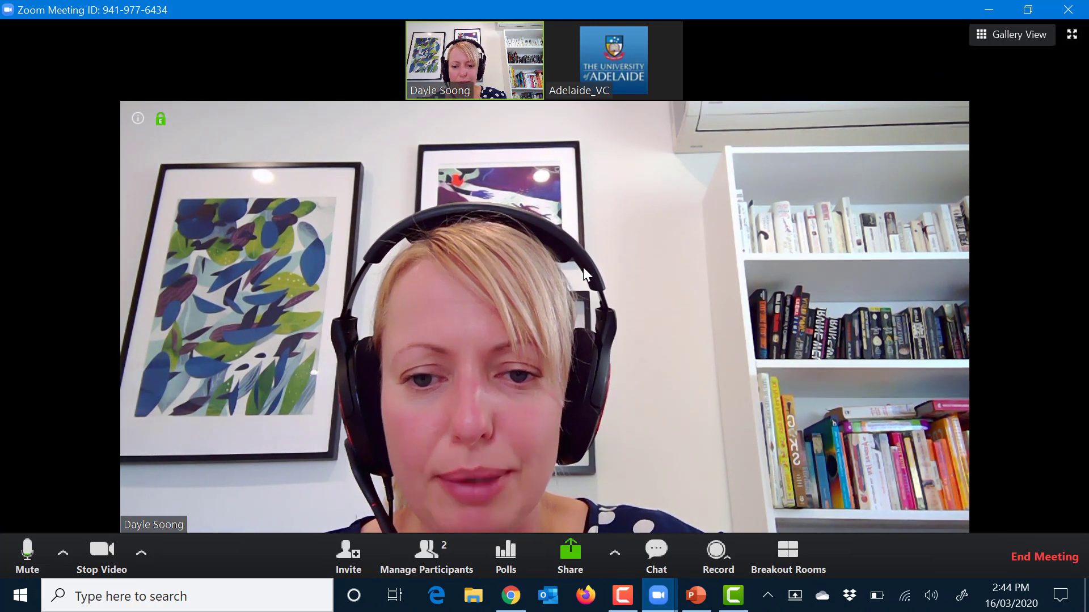
click(1051, 31)
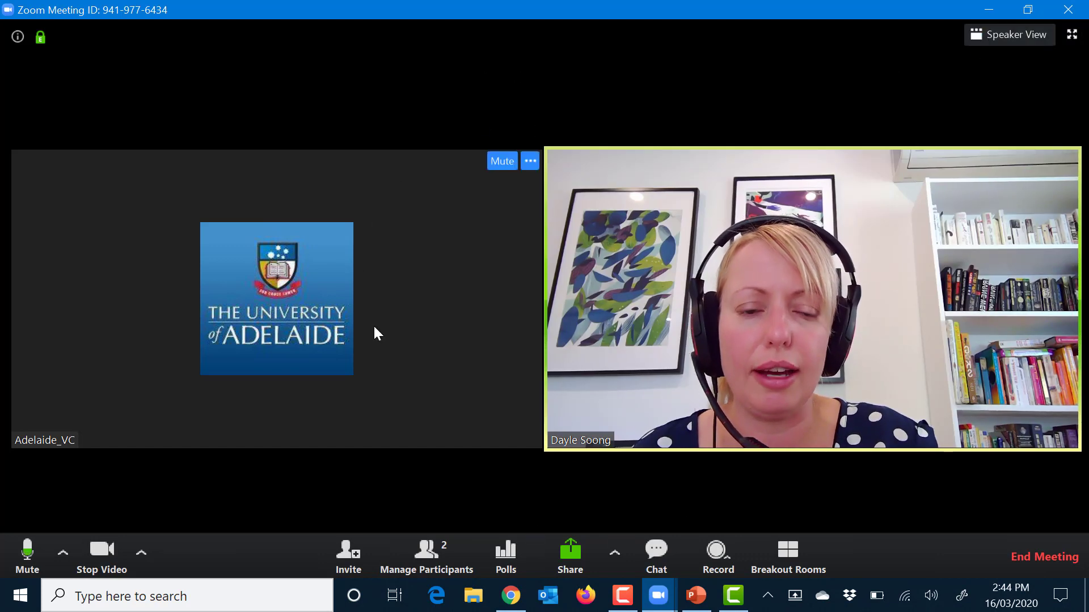
click(1029, 34)
click(1029, 34)
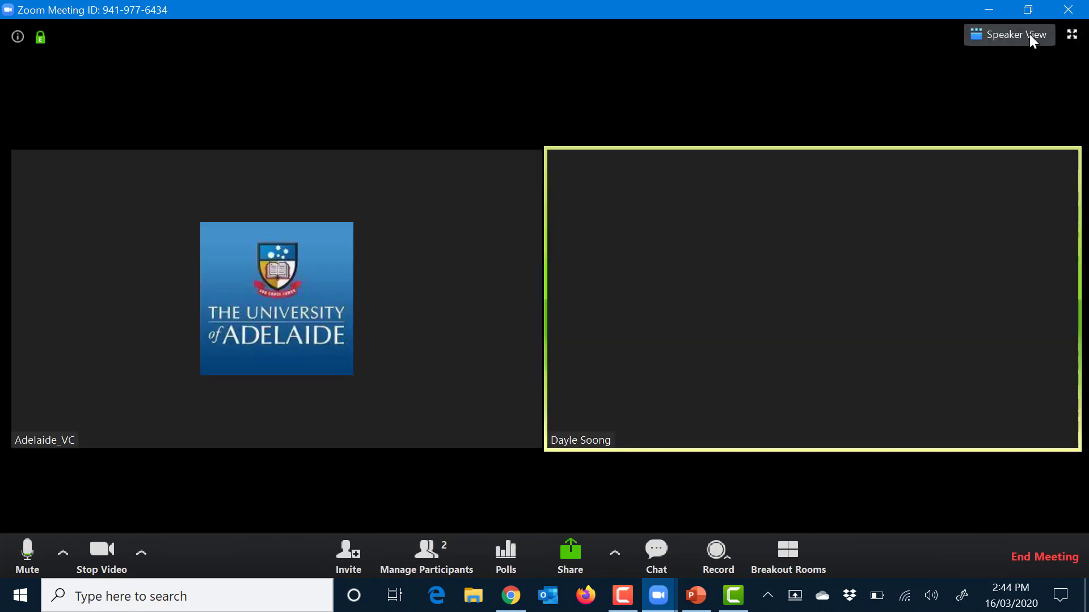
click(1029, 34)
click(1029, 34)
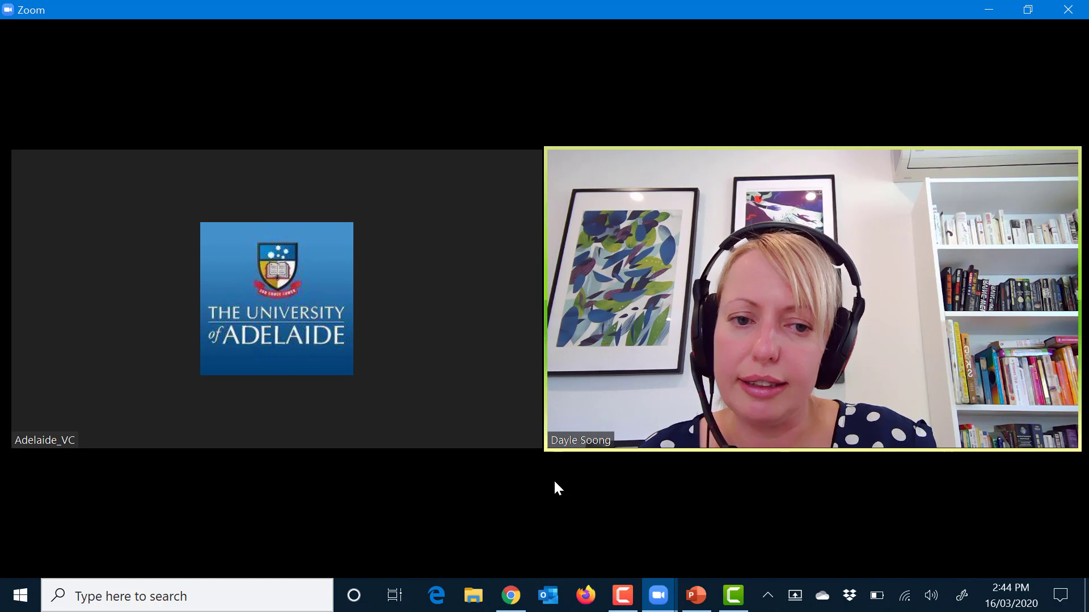
mouse_move(575, 474)
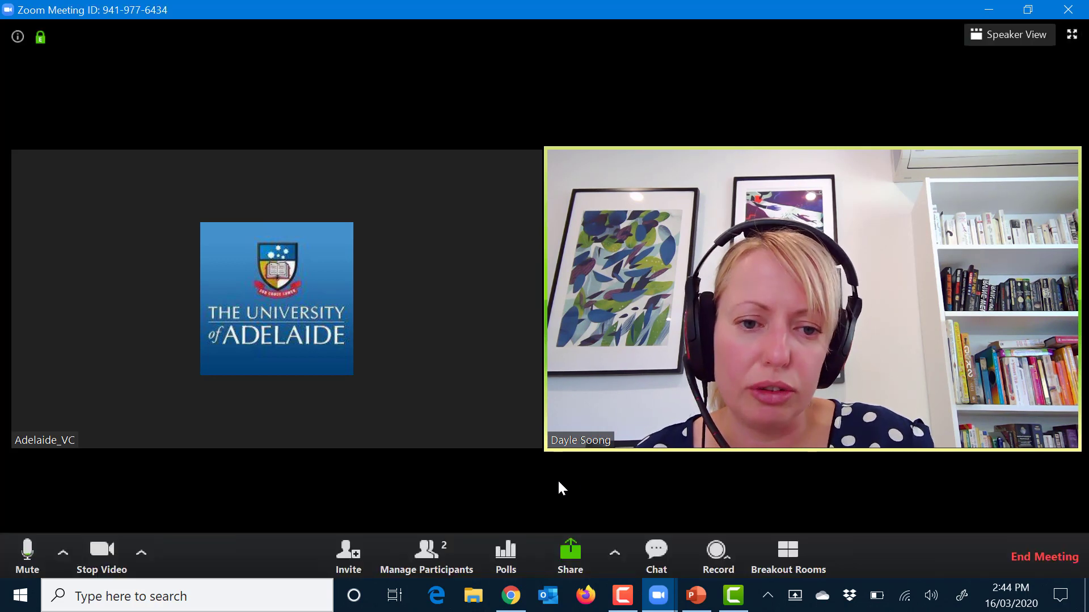
click(34, 544)
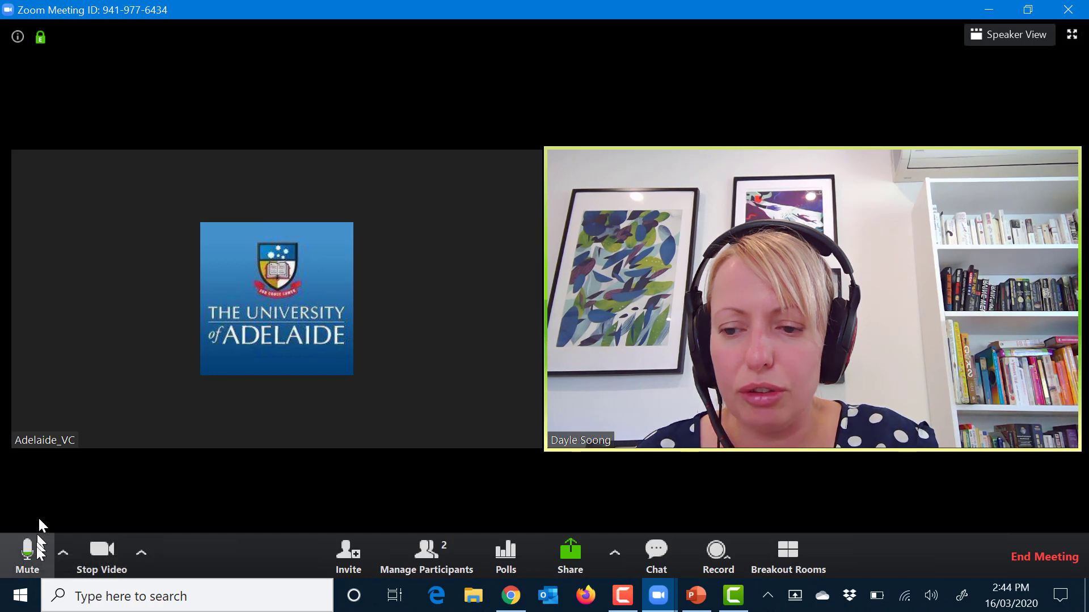
click(30, 555)
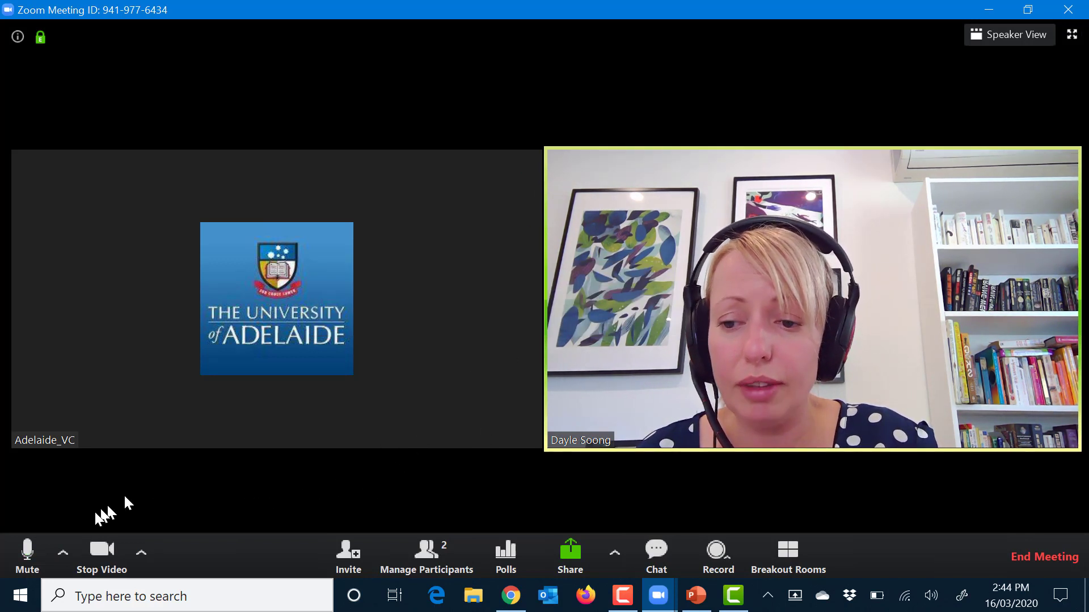
click(63, 553)
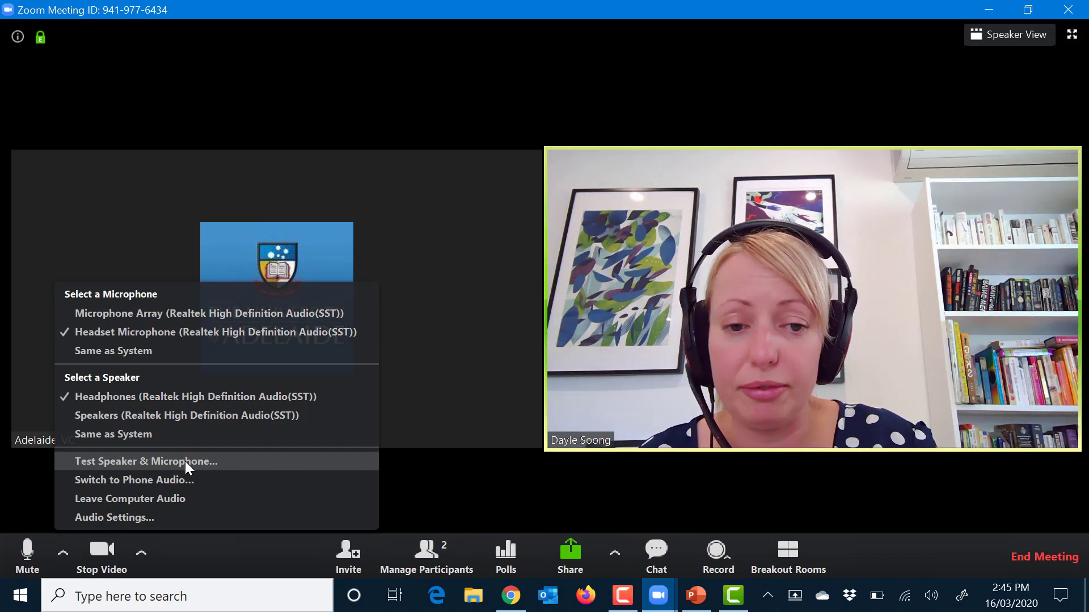
click(403, 458)
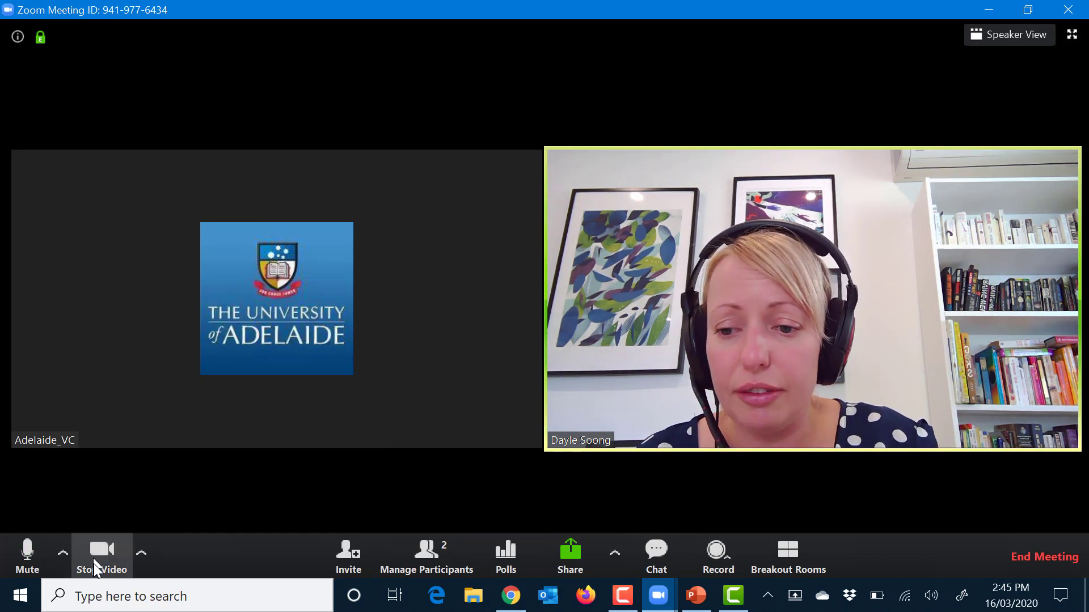
click(105, 556)
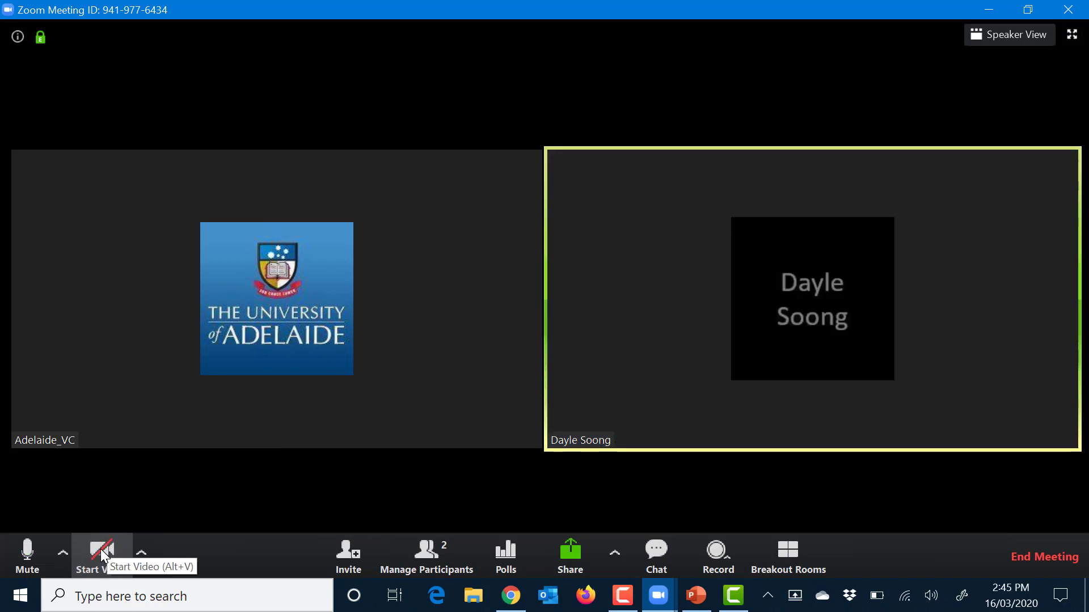
click(103, 555)
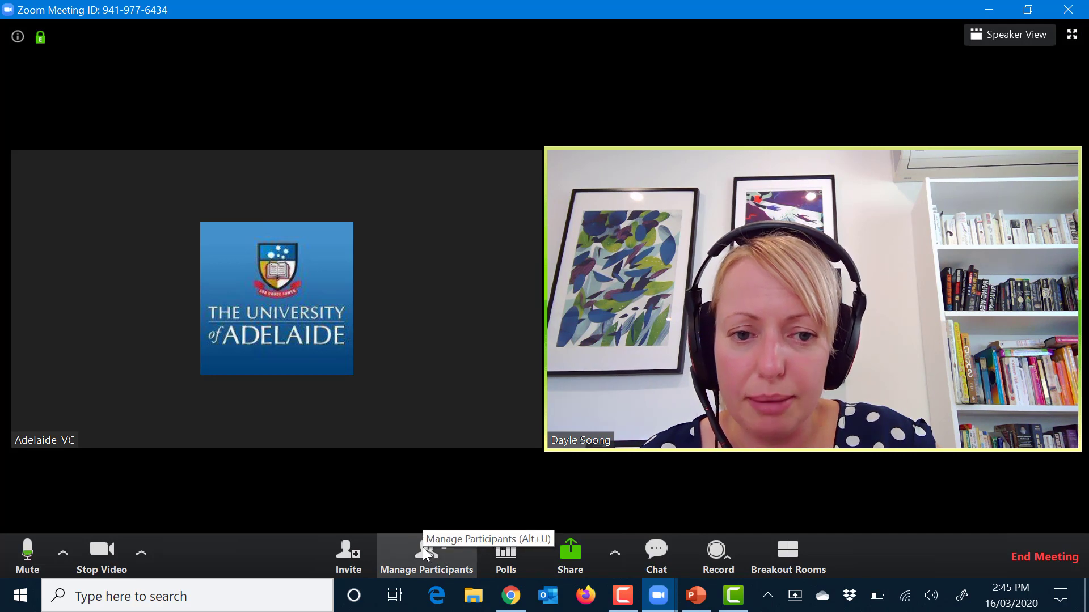
- Show the Participants panel, then mute and unmute Adelaide_VC's microphone
click(426, 553)
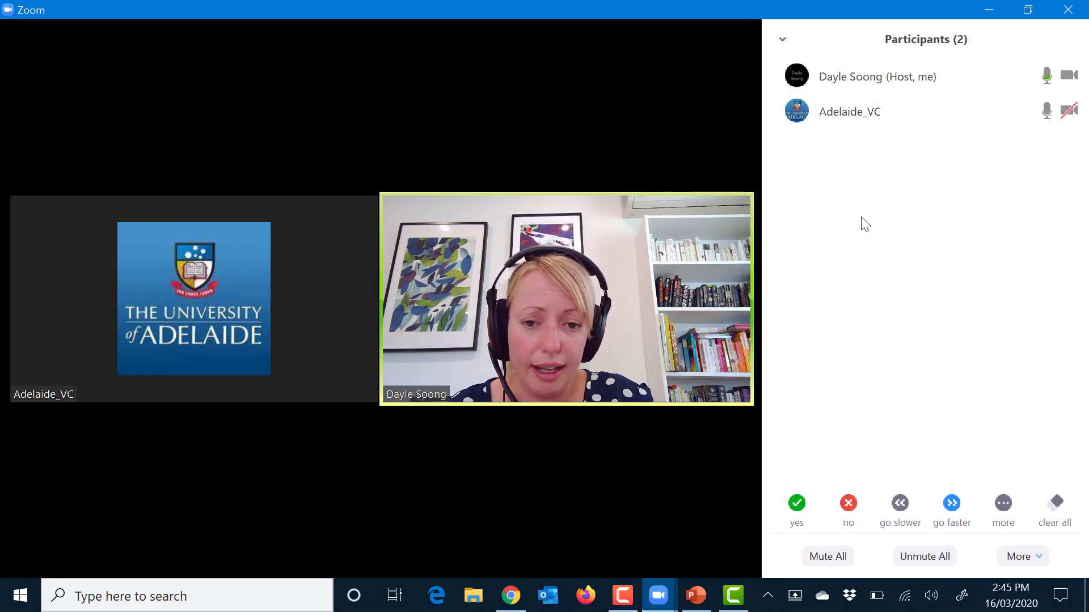
mouse_move(975, 116)
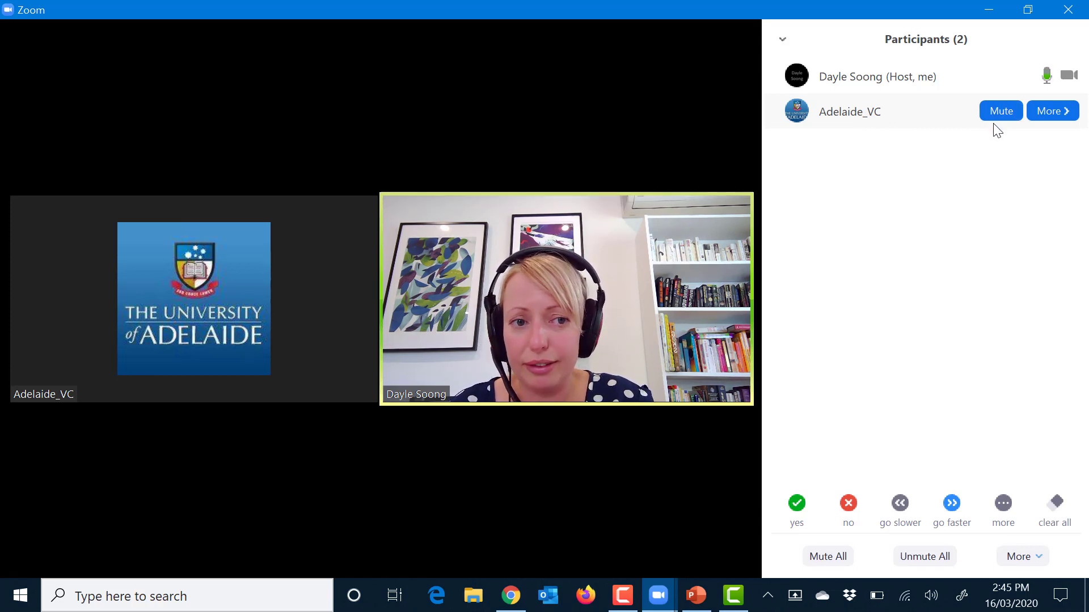
click(999, 109)
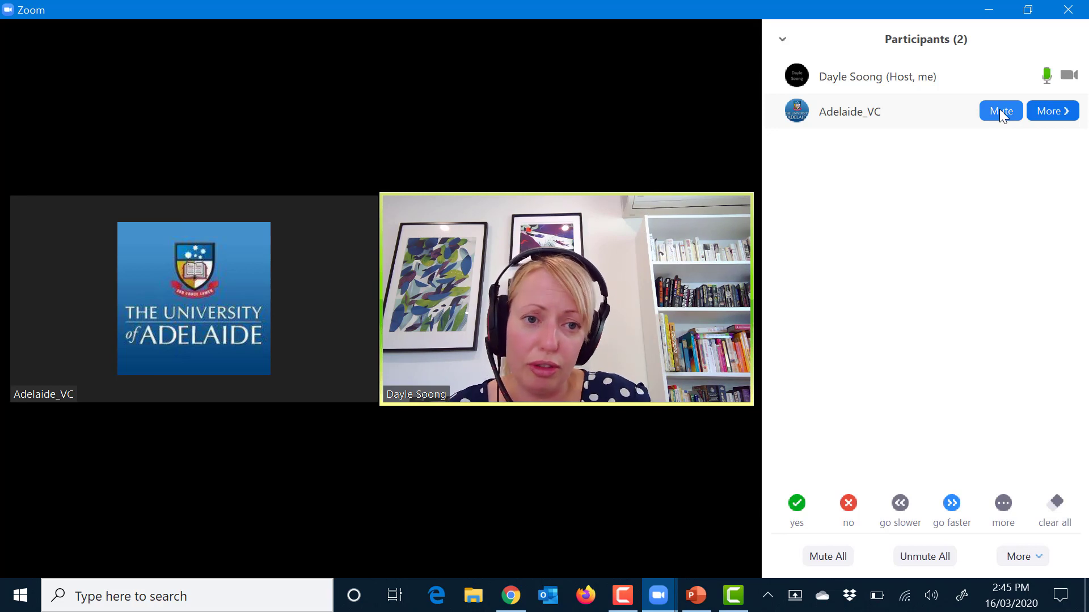
click(996, 113)
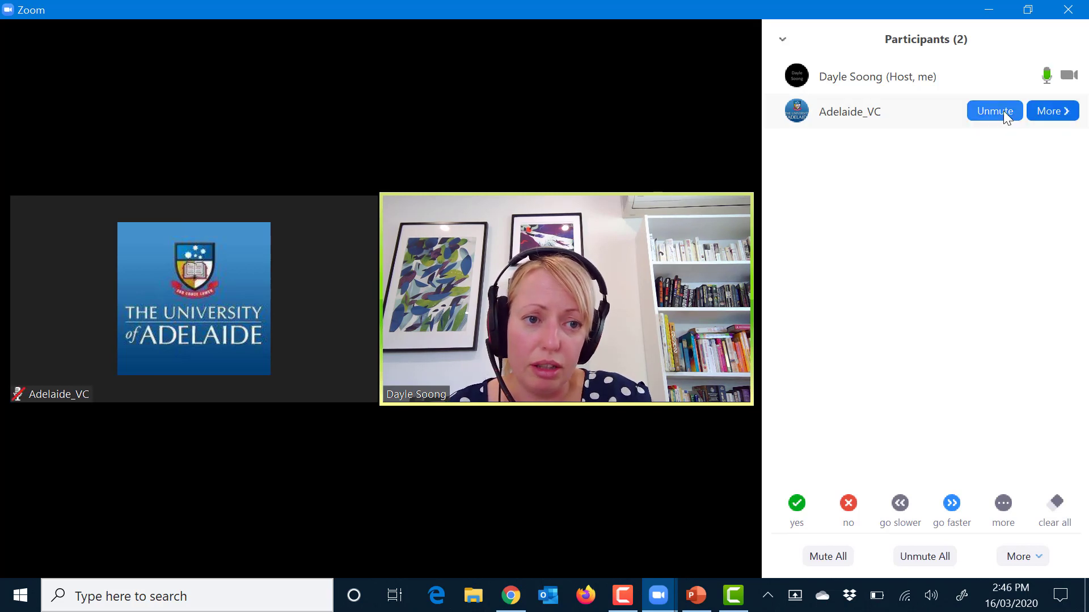
mouse_move(622, 429)
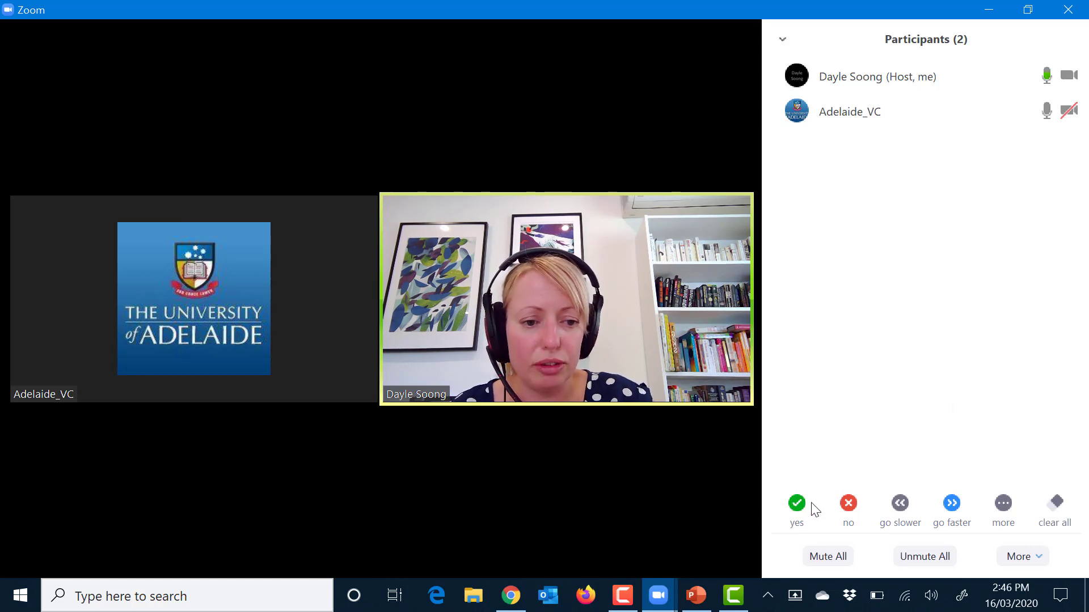
click(1003, 503)
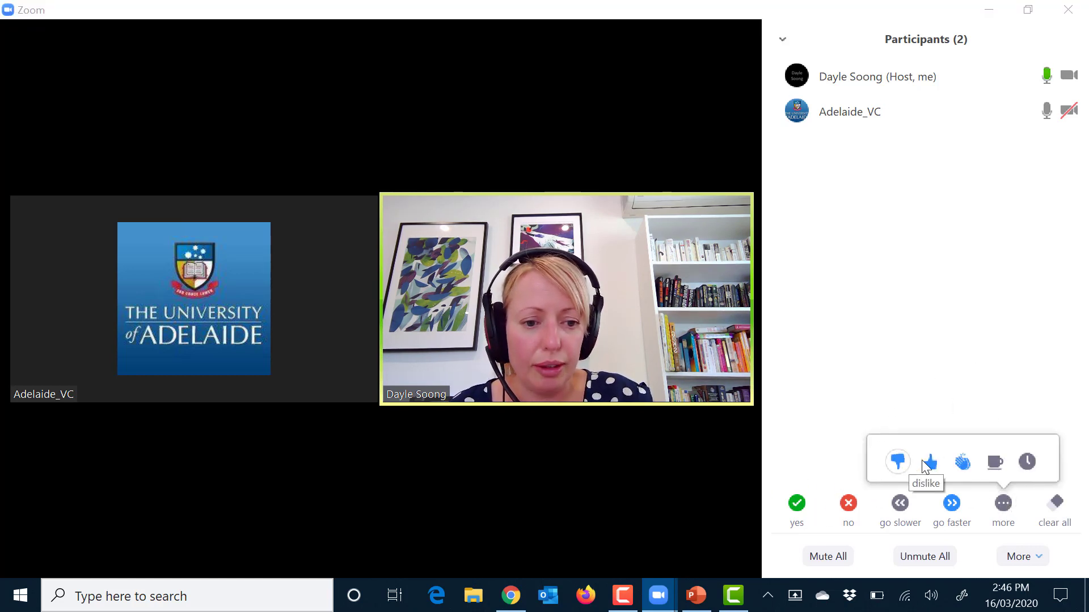
click(916, 411)
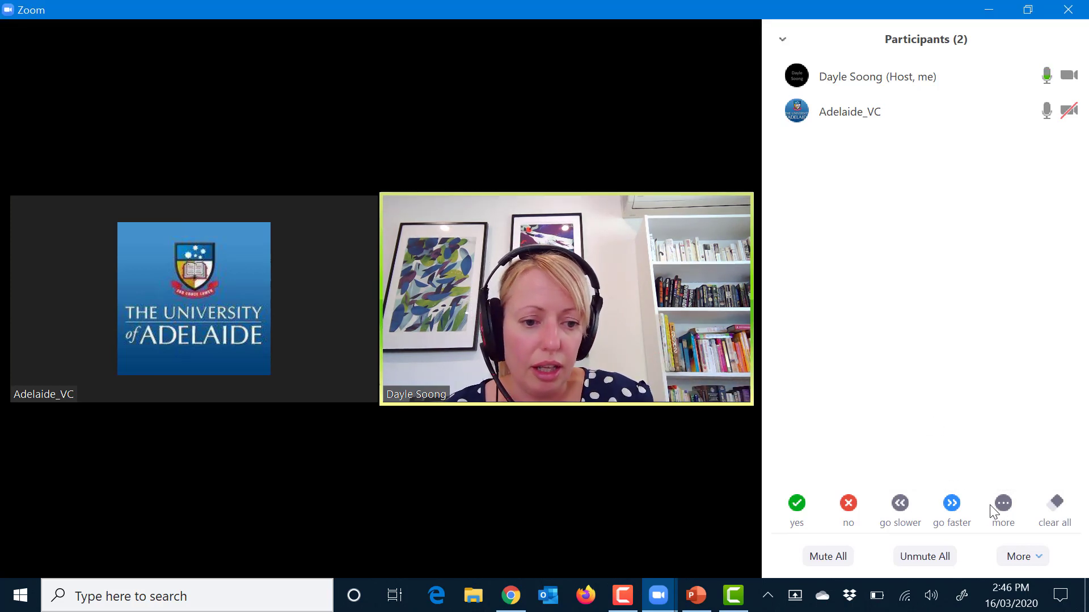
mouse_move(586, 509)
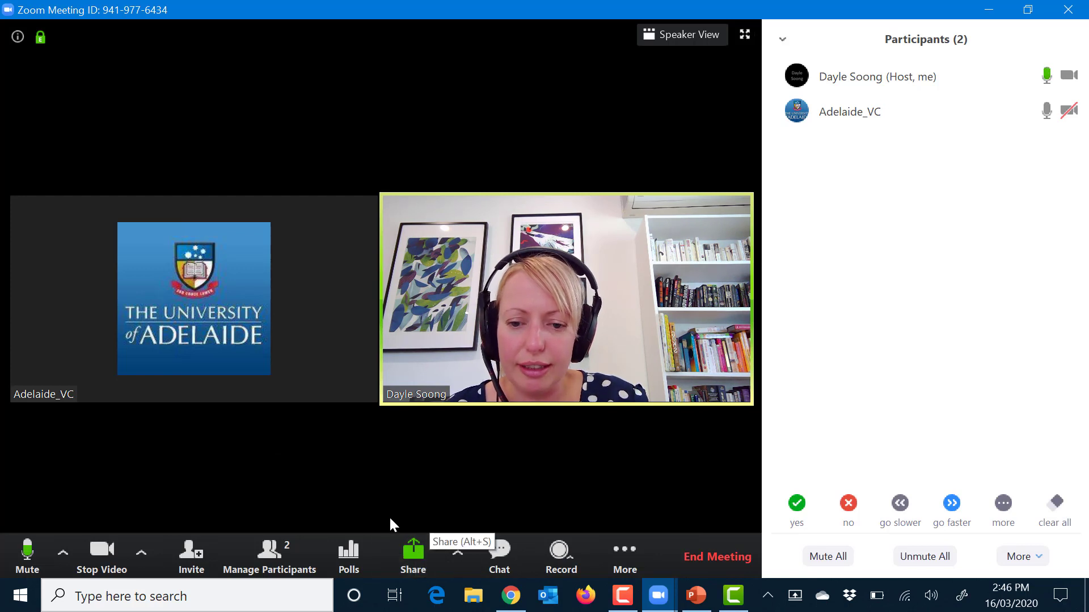
- Bring up the share picker with Share computer sound and full-screen video optimisation unchecked
click(424, 549)
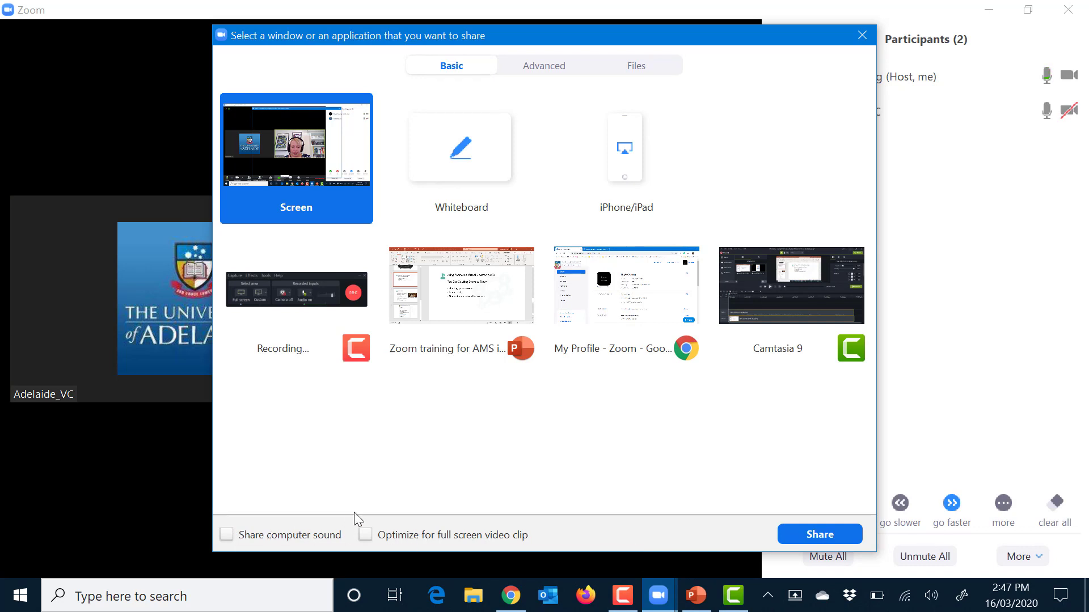
click(225, 535)
click(368, 539)
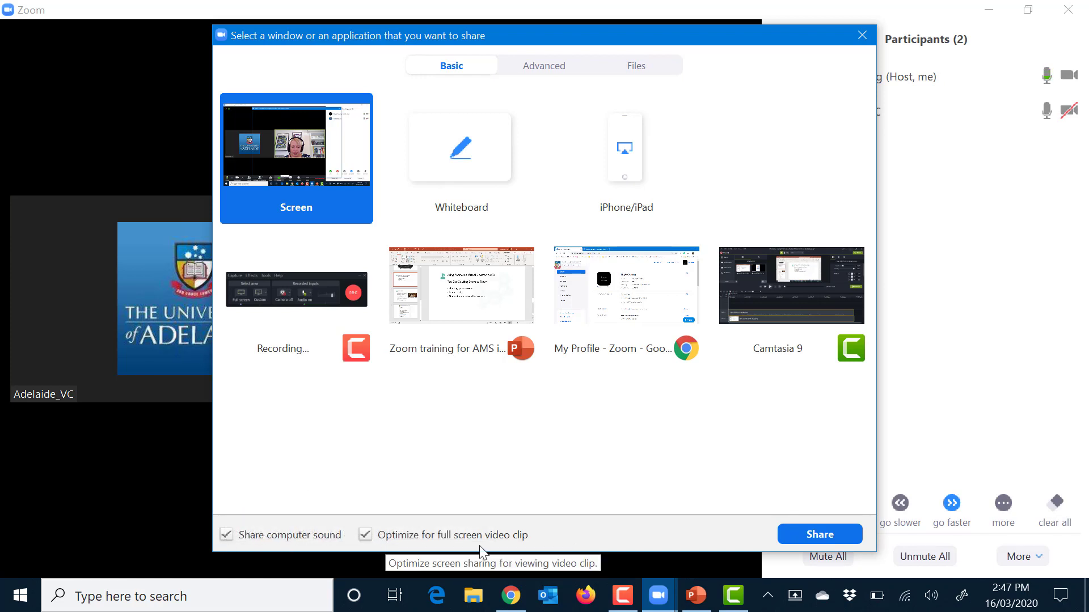
click(367, 537)
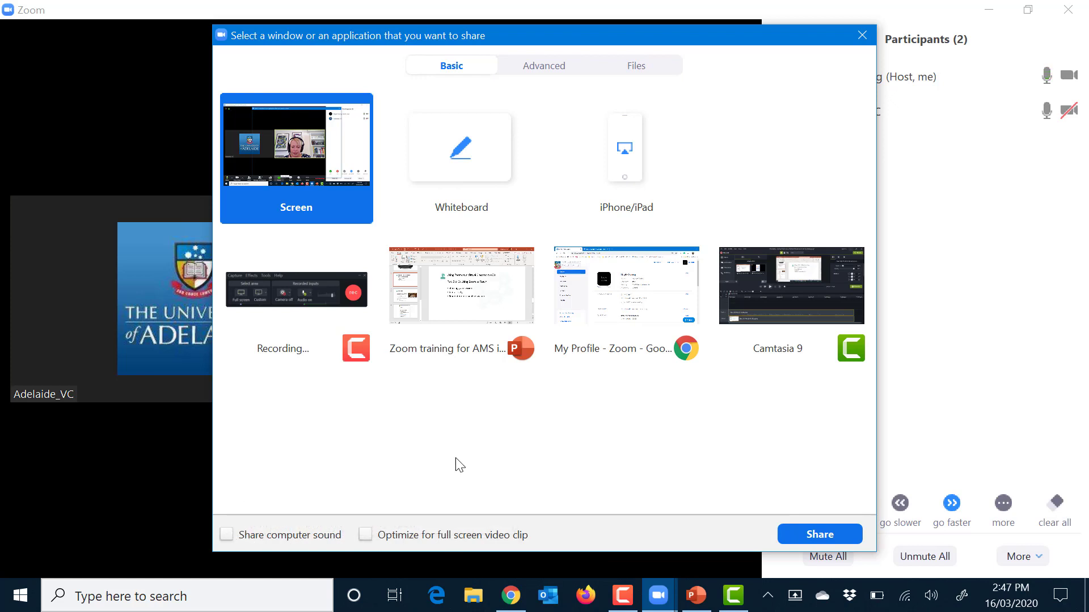
click(806, 536)
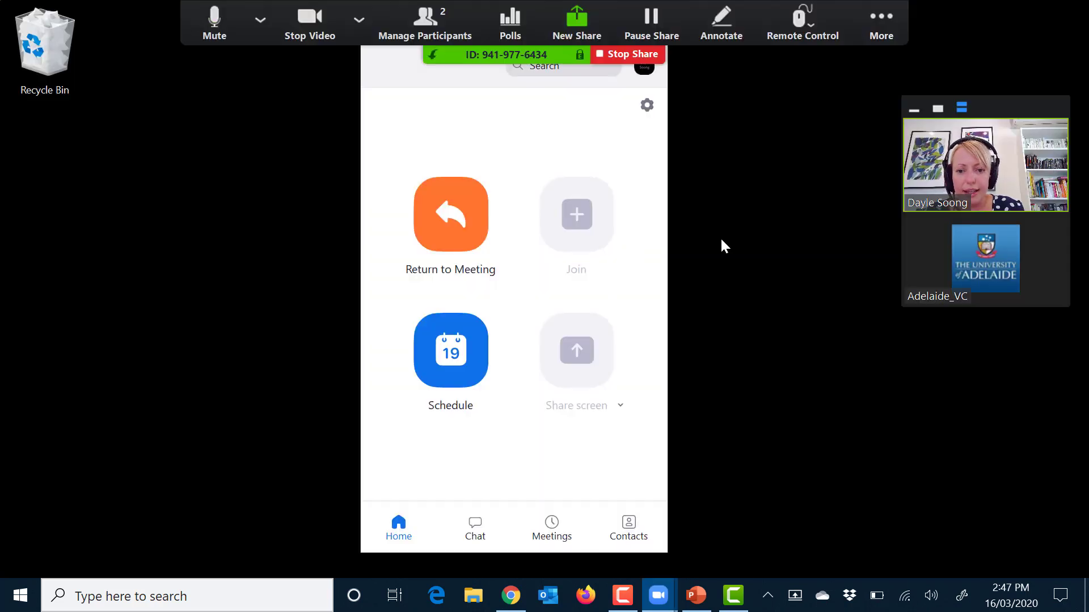
click(359, 20)
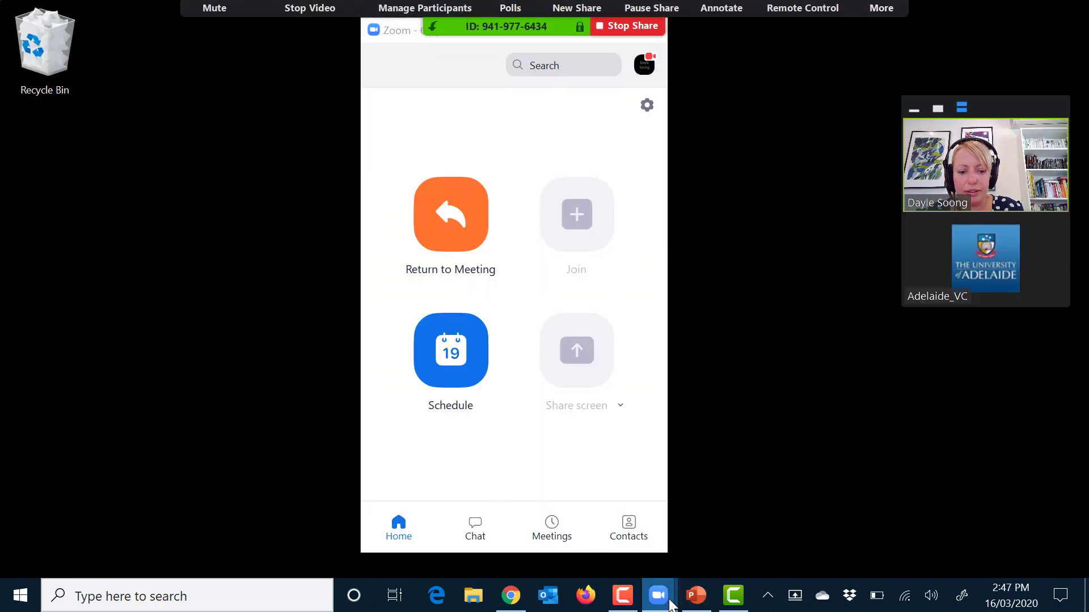
click(698, 547)
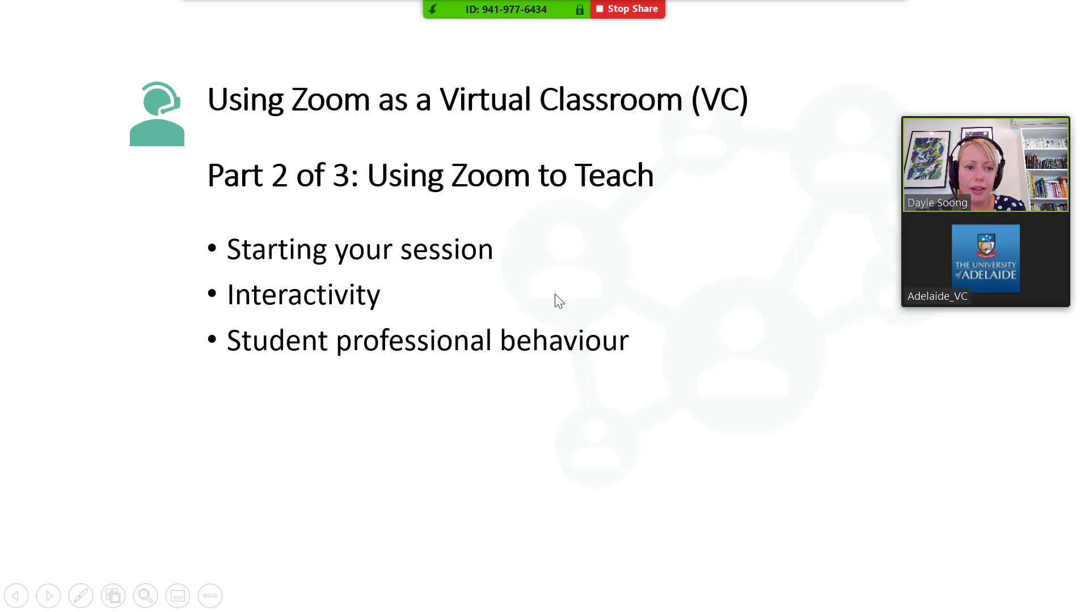
click(247, 12)
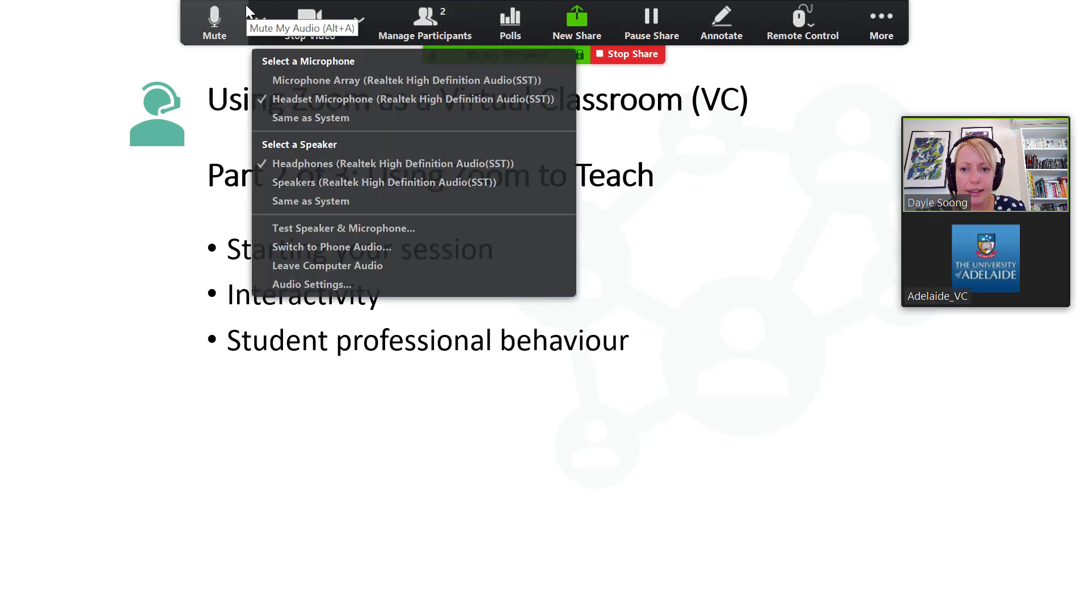
click(359, 20)
click(882, 19)
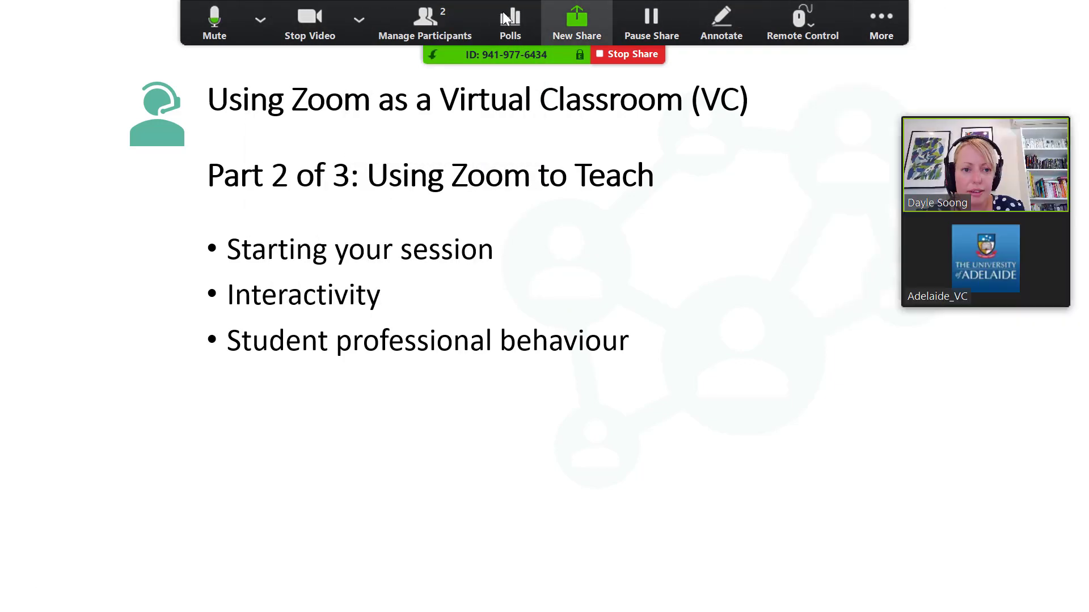
click(359, 20)
click(283, 18)
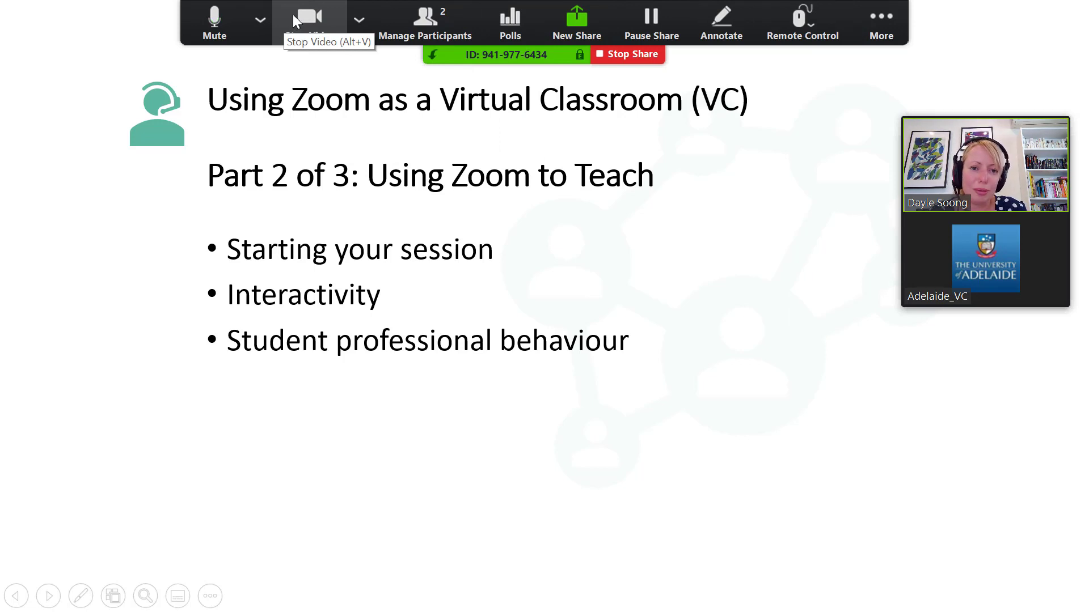
click(359, 20)
click(261, 20)
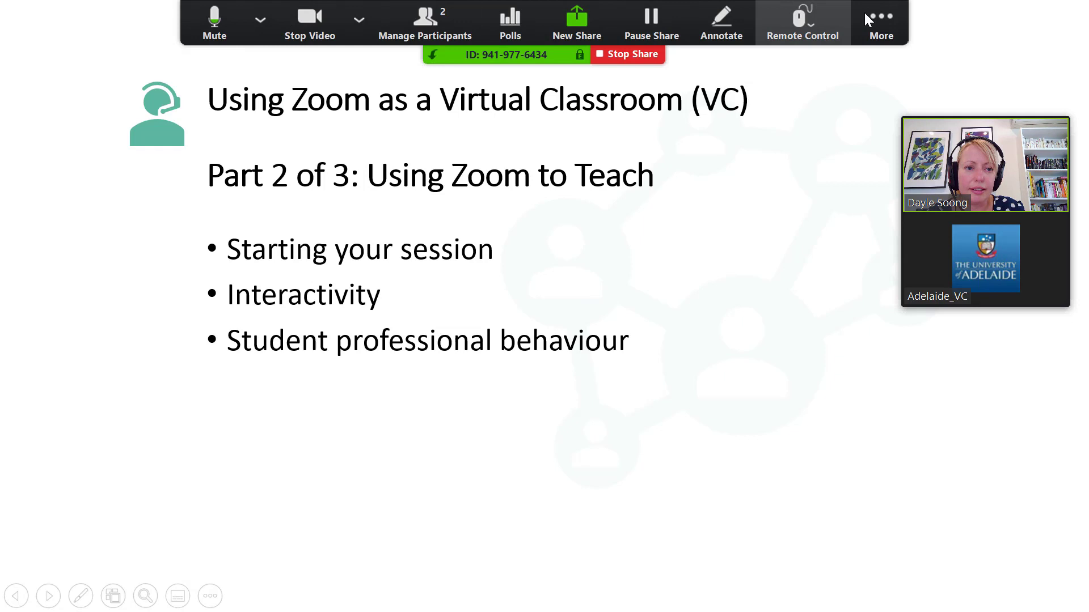
click(871, 17)
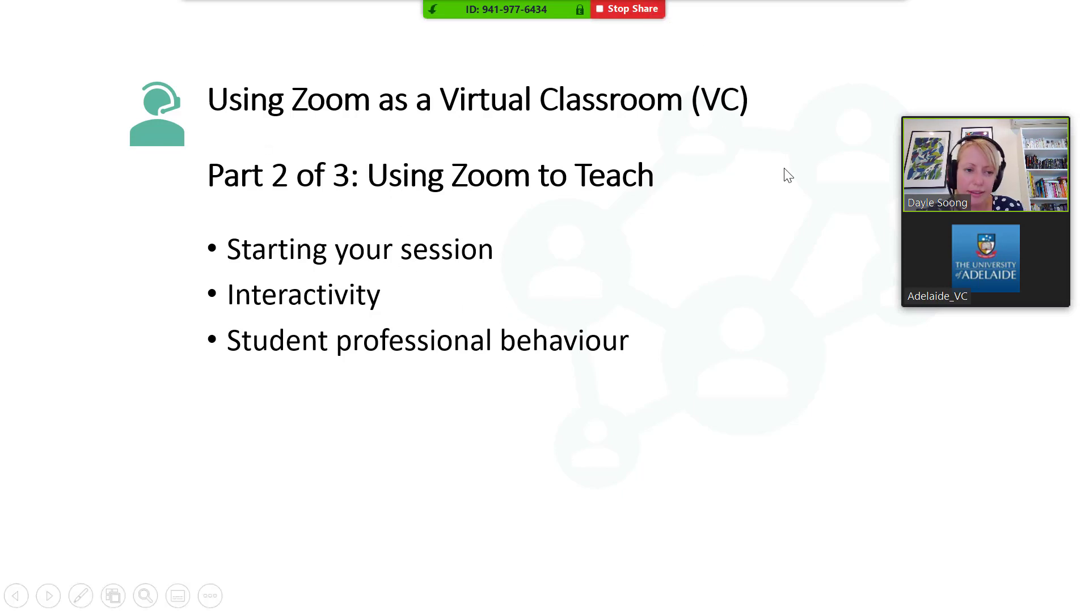
- End the slide share and show the Group Chat below the Participants list
click(639, 10)
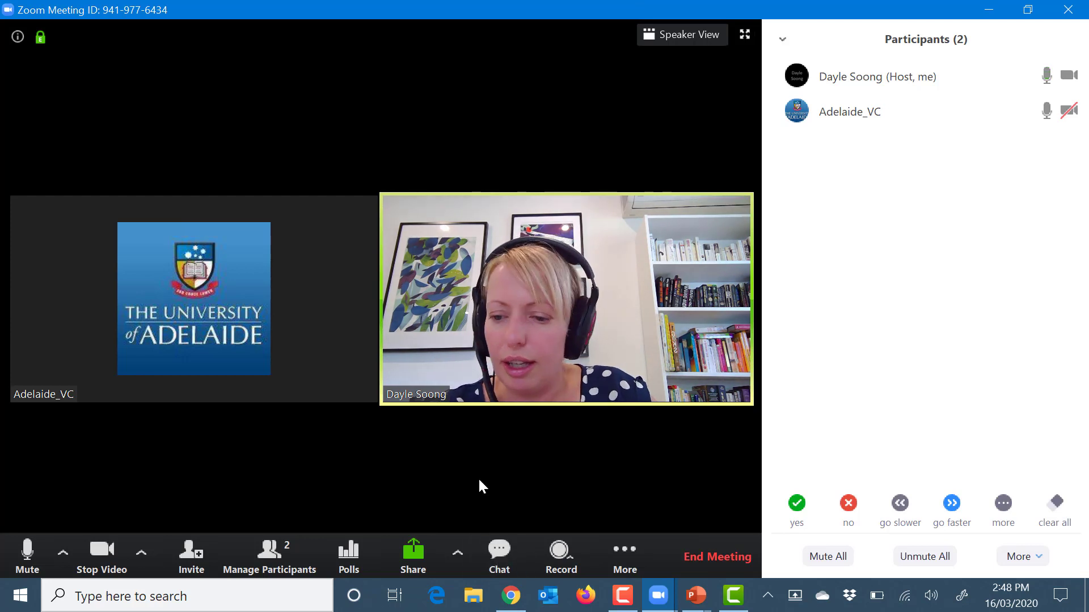
click(487, 550)
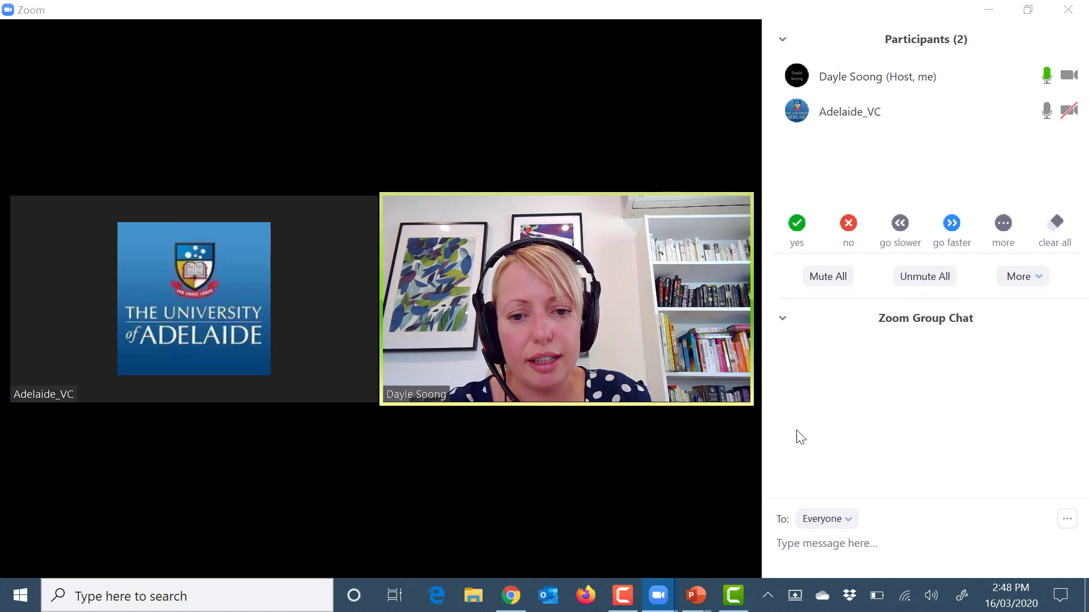
mouse_move(580, 469)
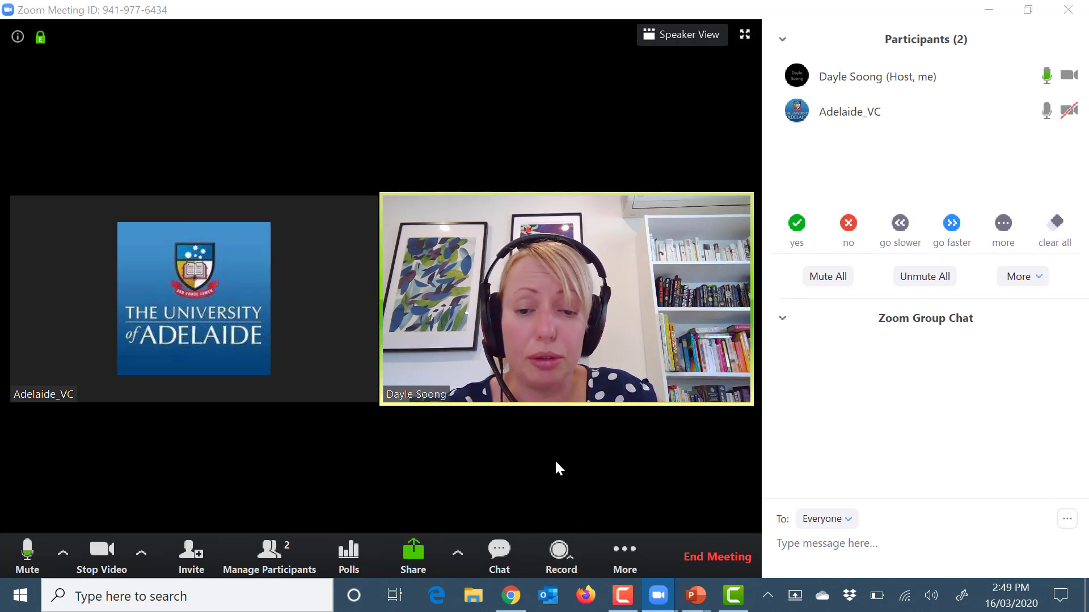
- Record the meeting to the cloud and bring up the Pause and Stop Recording options
click(567, 552)
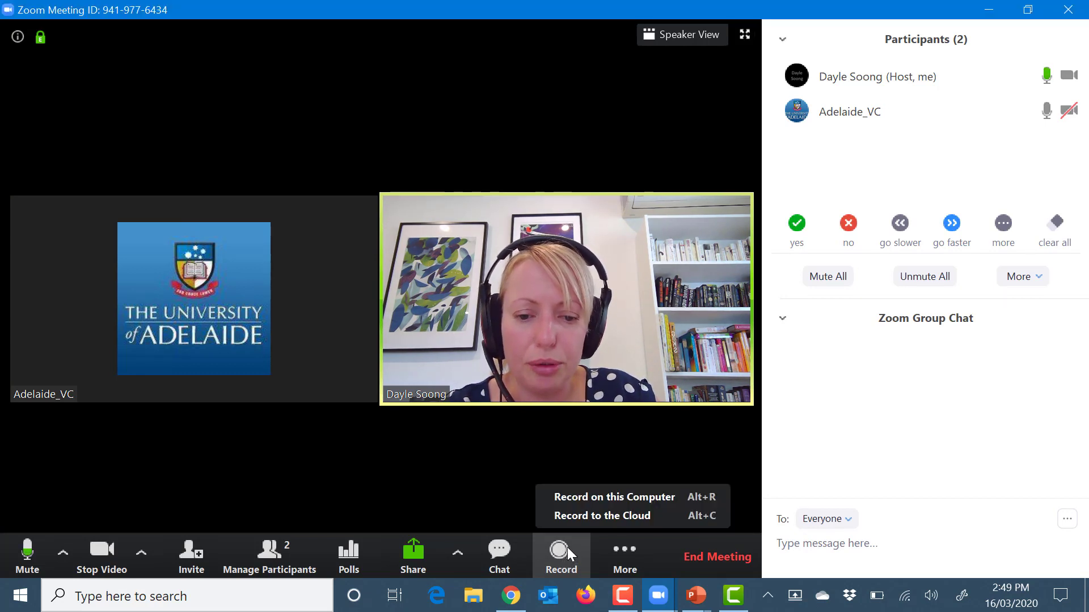
click(588, 515)
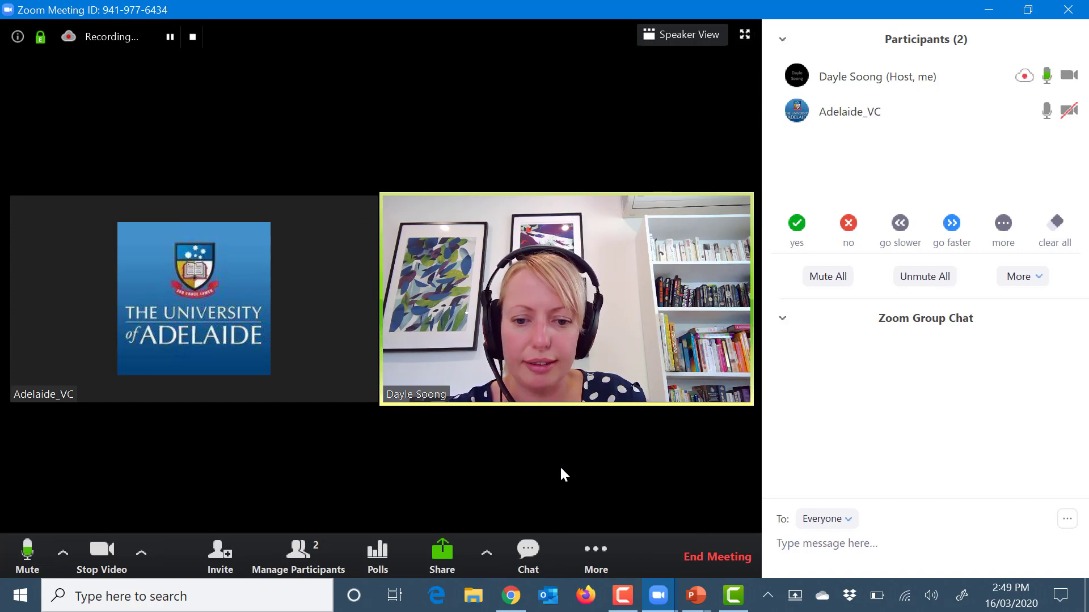
click(590, 553)
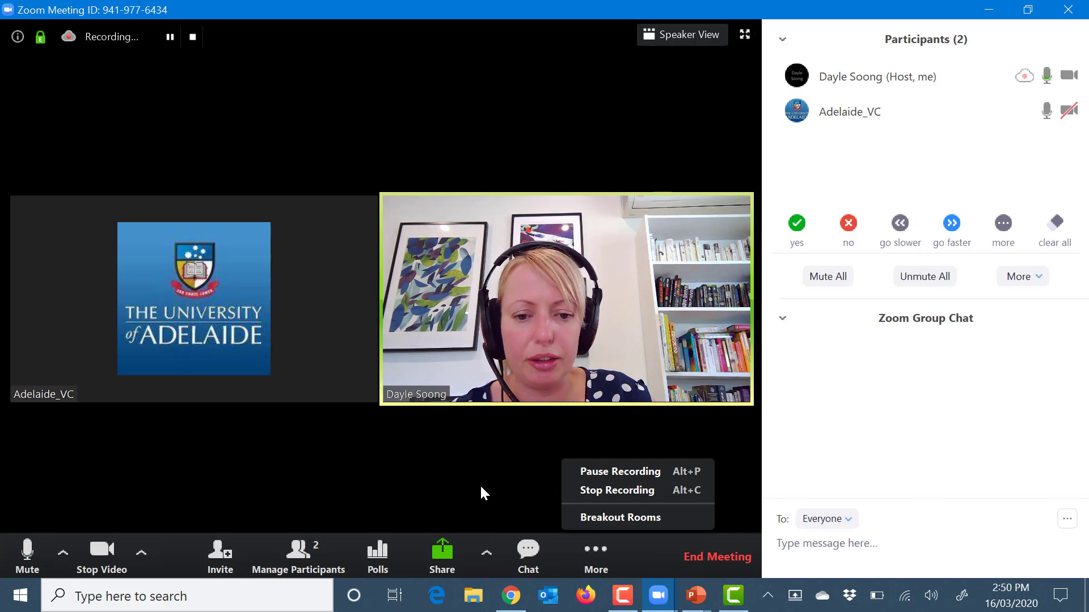
- Dismiss the Pause/Stop Recording menu, leaving the cloud recording running
click(499, 457)
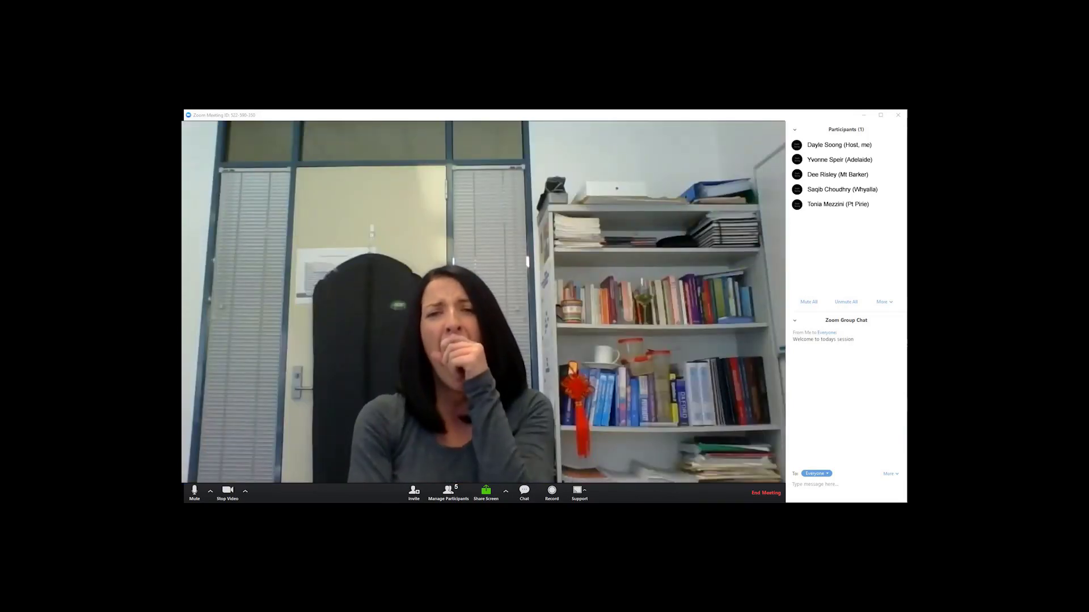
- Switch to Gallery View with Alt+F2 to show all five sites' videos at once
key(alt+F2)
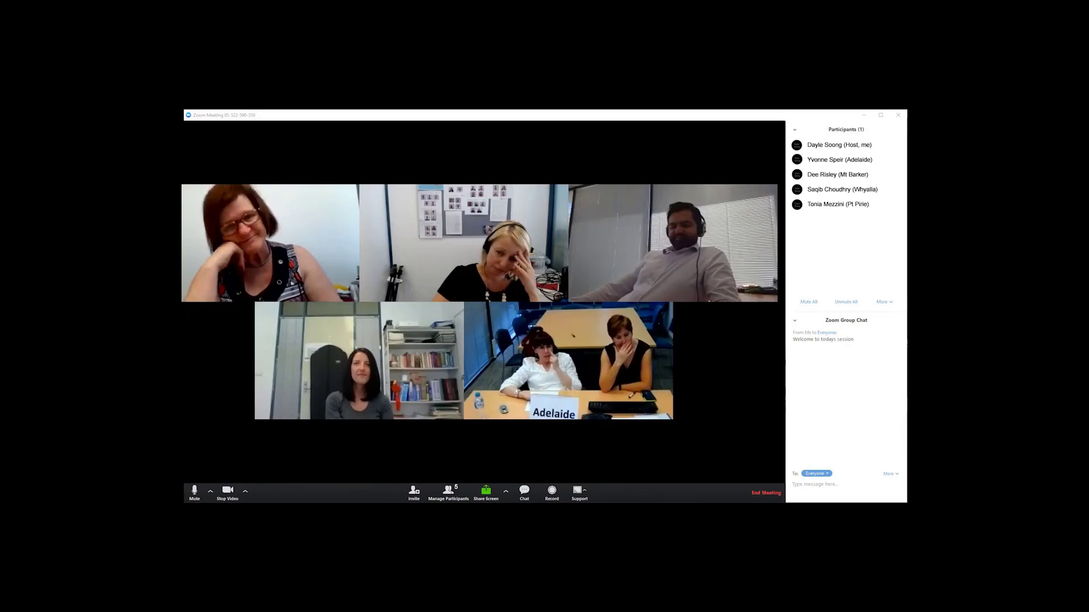